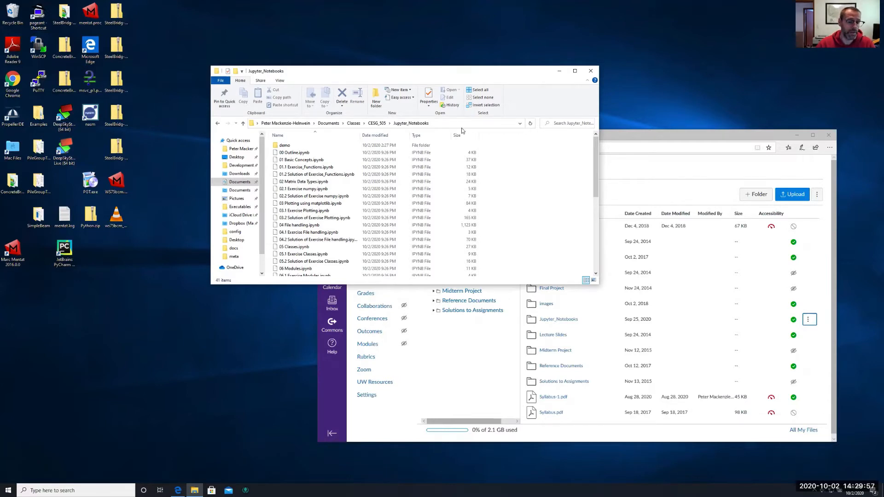
{"action": "left_click", "coordinate": [32, 490]}
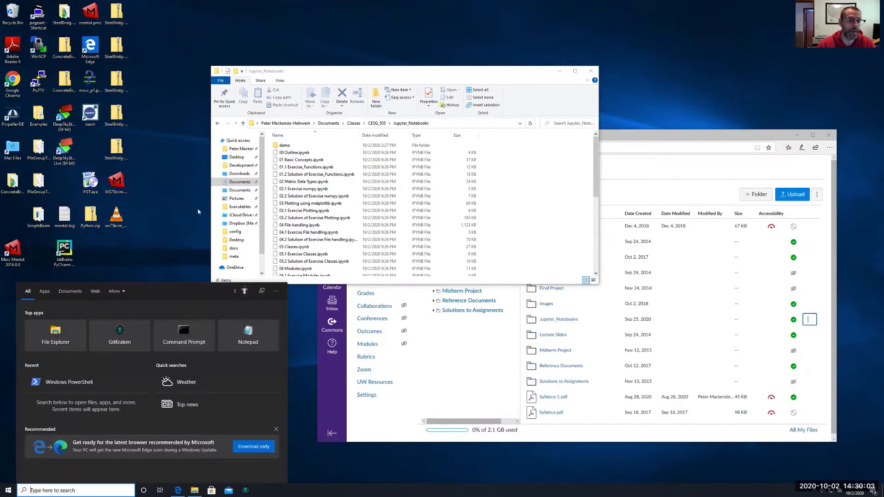
{"action": "left_click", "coordinate": [139, 259]}
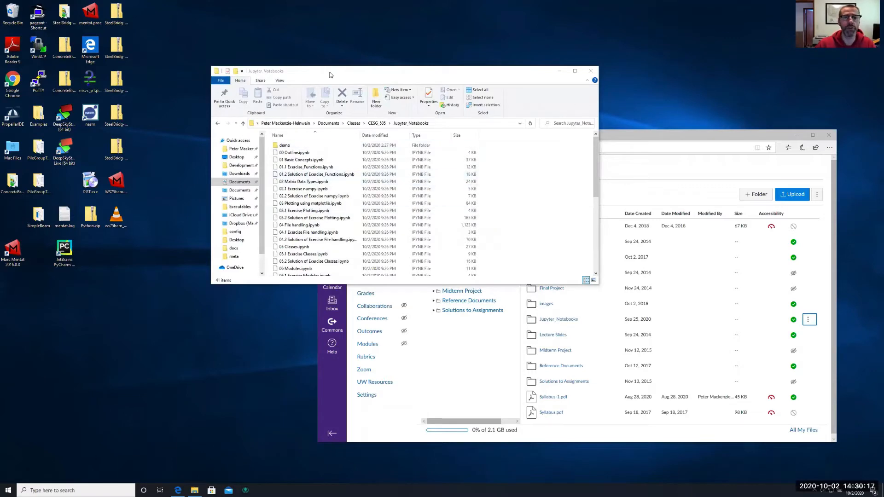
Open the Jupyter_Notebooks folder under Documents, Classes, CESG_505 and copy its full path
{"action": "mouse_move", "coordinate": [339, 77]}
{"action": "left_mouse_down"}
{"action": "mouse_move", "coordinate": [325, 87]}
{"action": "mouse_move", "coordinate": [369, 92]}
{"action": "mouse_move", "coordinate": [333, 64]}
{"action": "left_mouse_up"}
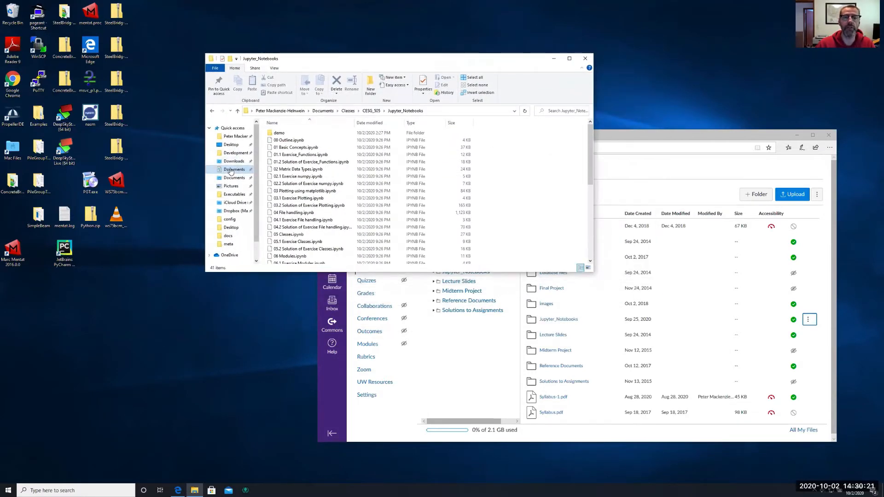
{"action": "left_click", "coordinate": [234, 169]}
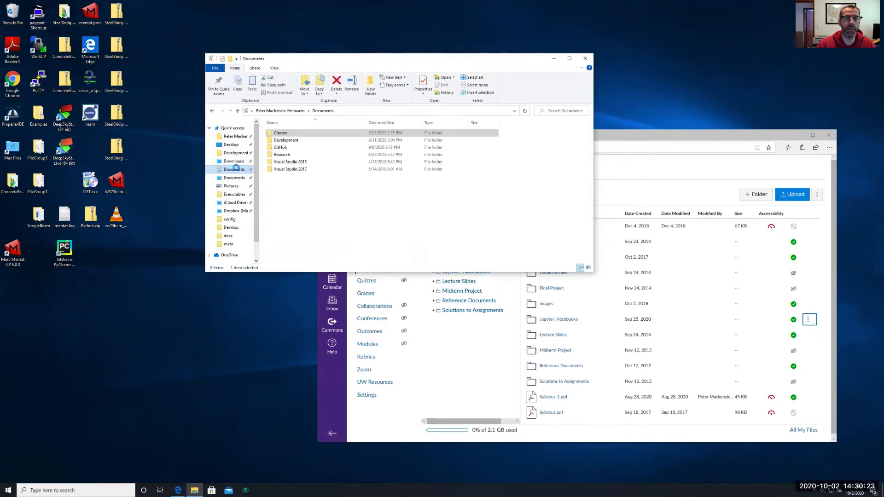
{"action": "left_click", "coordinate": [279, 134]}
{"action": "double_click", "coordinate": [280, 134]}
{"action": "double_click", "coordinate": [282, 133]}
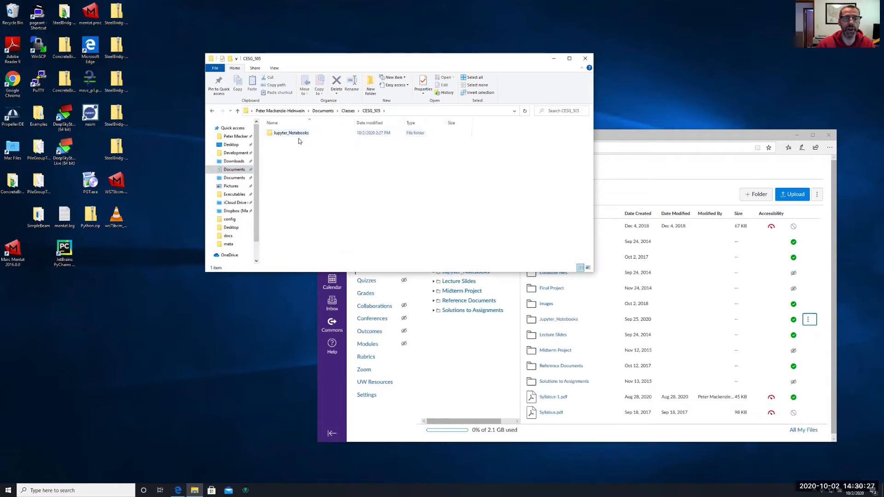
{"action": "double_click", "coordinate": [298, 133]}
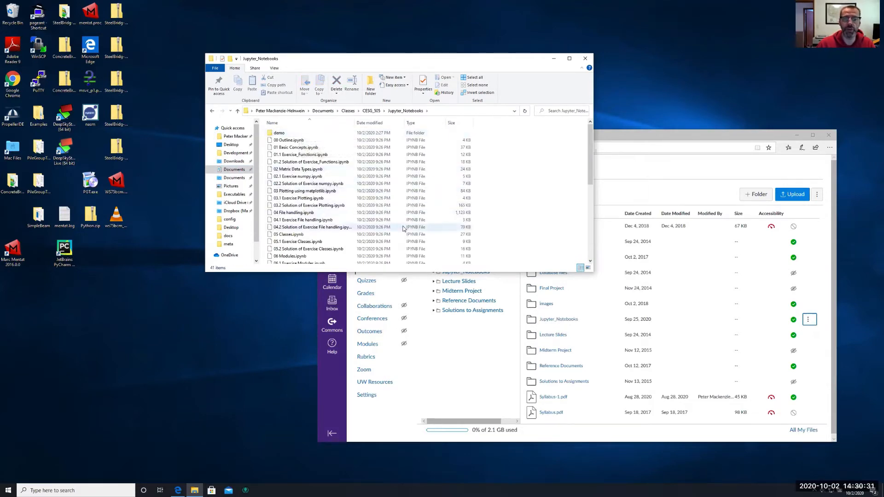
{"action": "scroll", "coordinate": [402, 227], "scroll_direction": "down", "scroll_amount": 2}
{"action": "scroll", "coordinate": [402, 228], "scroll_direction": "up", "scroll_amount": 2}
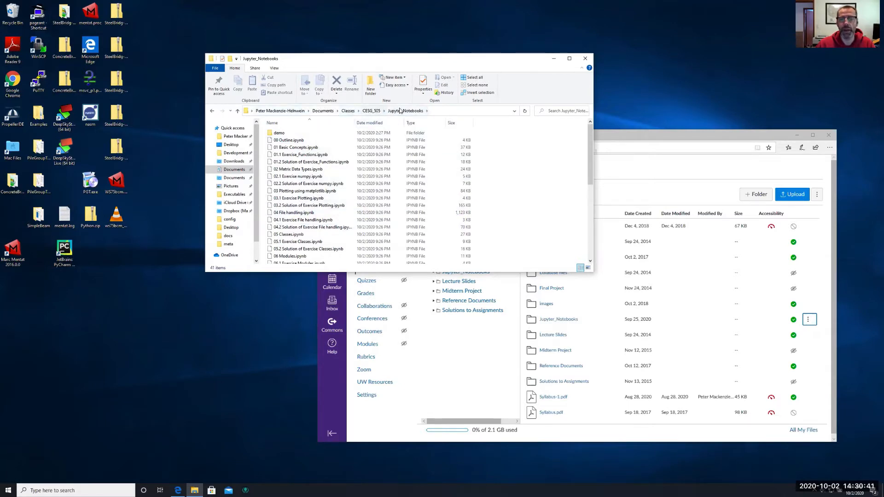
{"action": "left_click", "coordinate": [453, 112]}
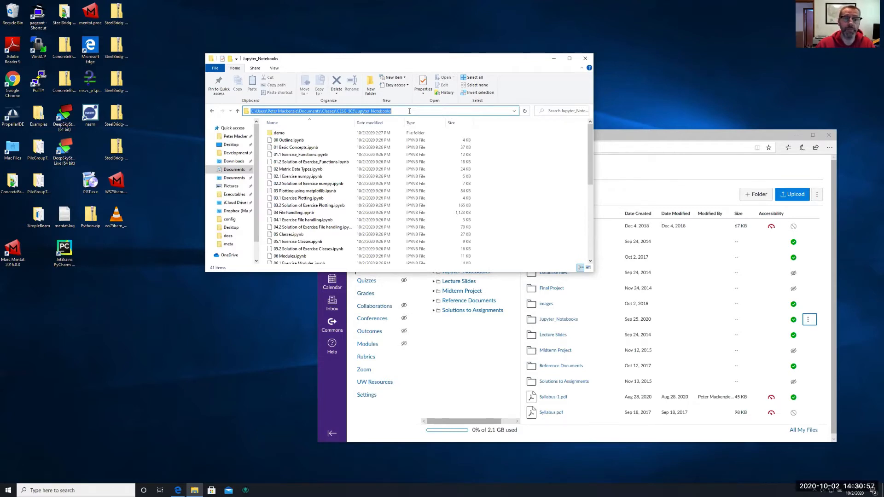
Create a desktop shortcut with jupyter-notebook as the item location and name it jupyter-notebook
{"action": "left_click", "coordinate": [79, 329]}
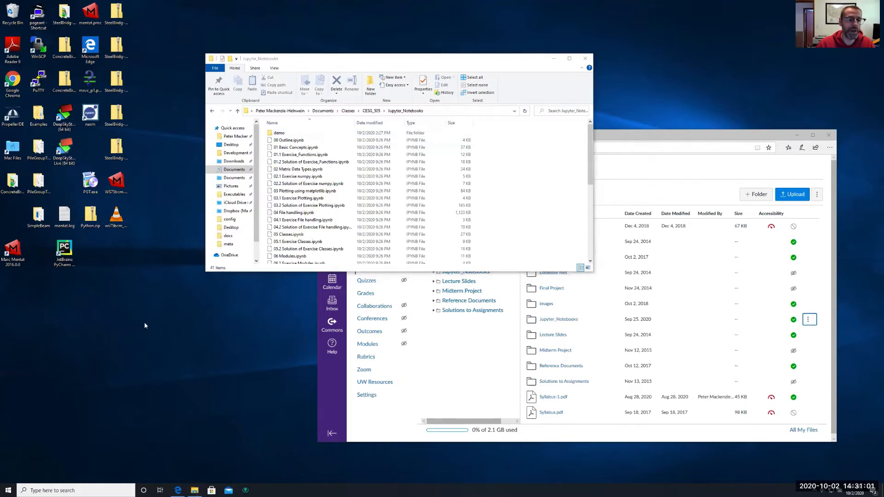
{"action": "right_click", "coordinate": [107, 352]}
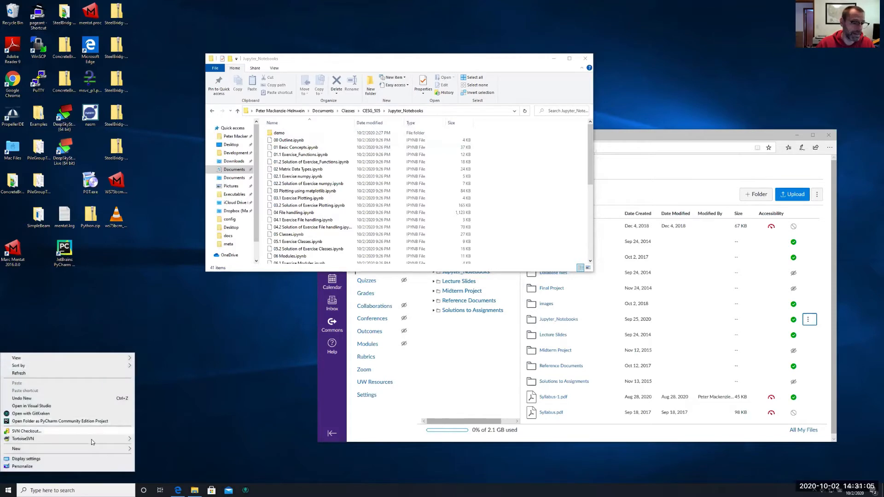
{"action": "mouse_move", "coordinate": [95, 453]}
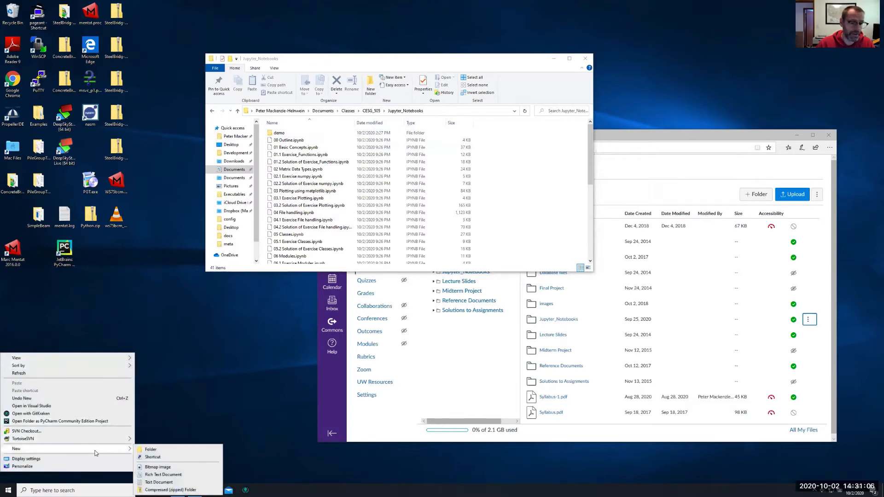
{"action": "left_click", "coordinate": [161, 460]}
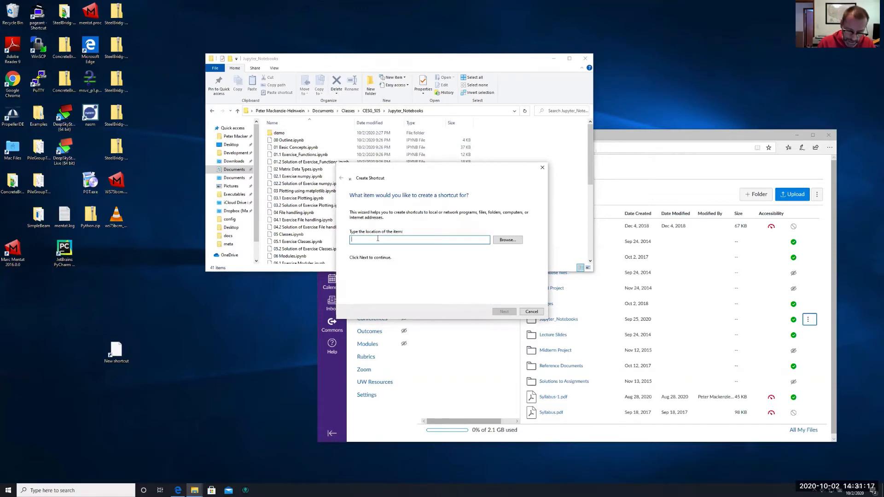
{"action": "type", "text": "jupyter-"}
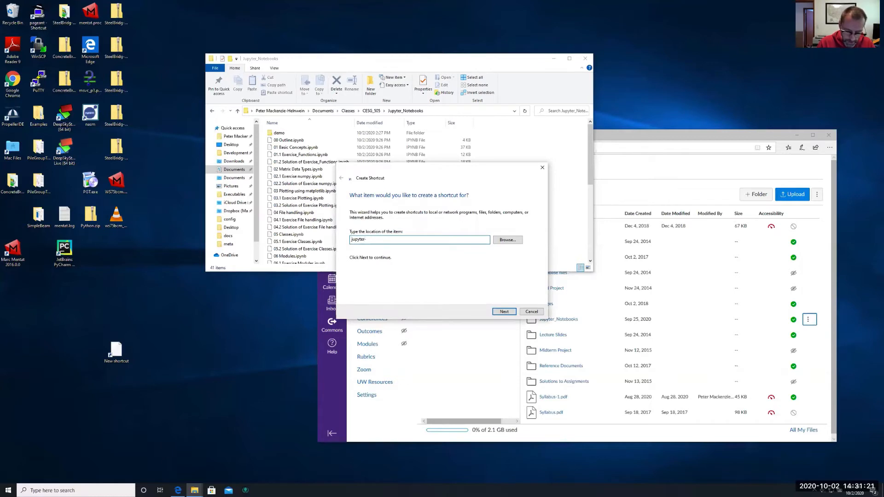
{"action": "type", "text": "noteb"}
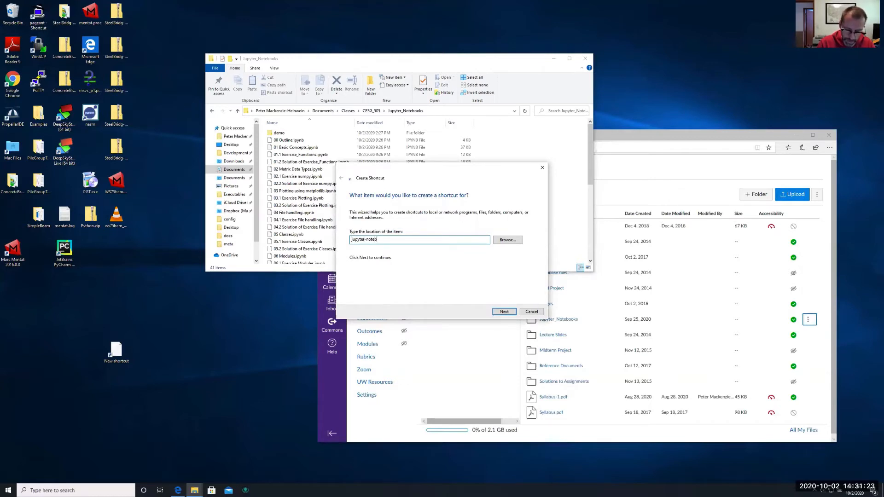
{"action": "type", "text": "ook"}
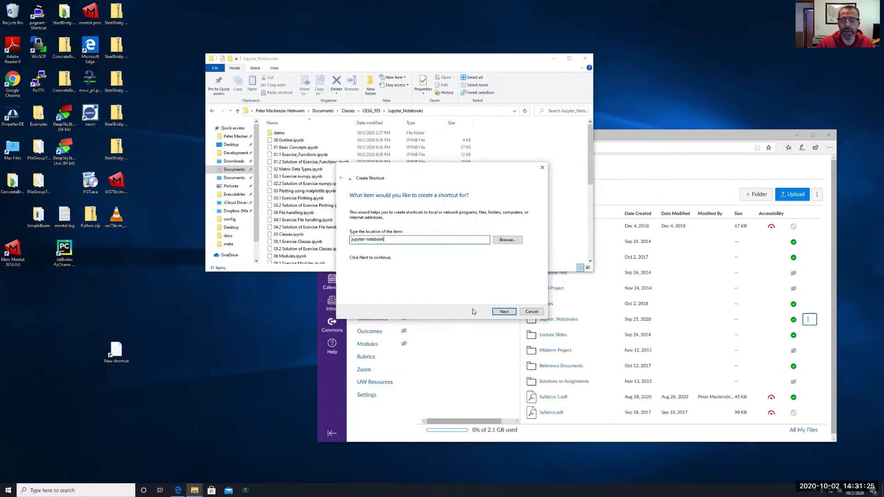
{"action": "left_click", "coordinate": [502, 311]}
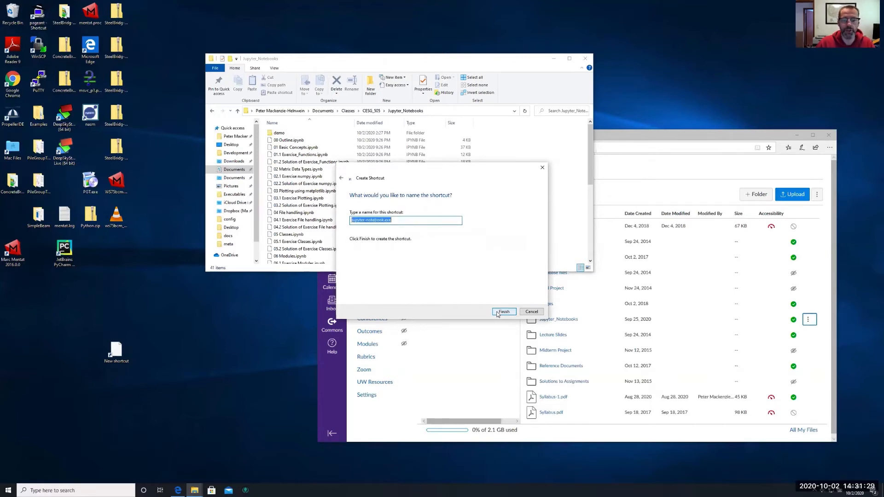
{"action": "left_click", "coordinate": [417, 219]}
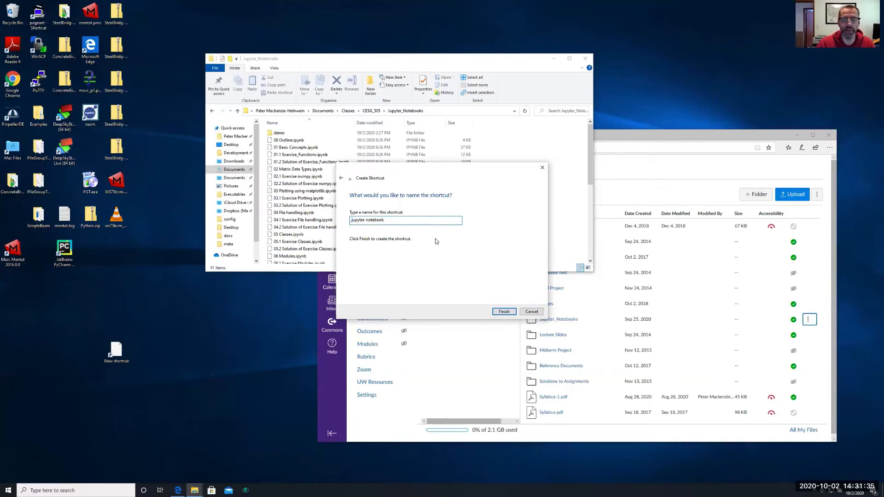
{"action": "left_click", "coordinate": [504, 312]}
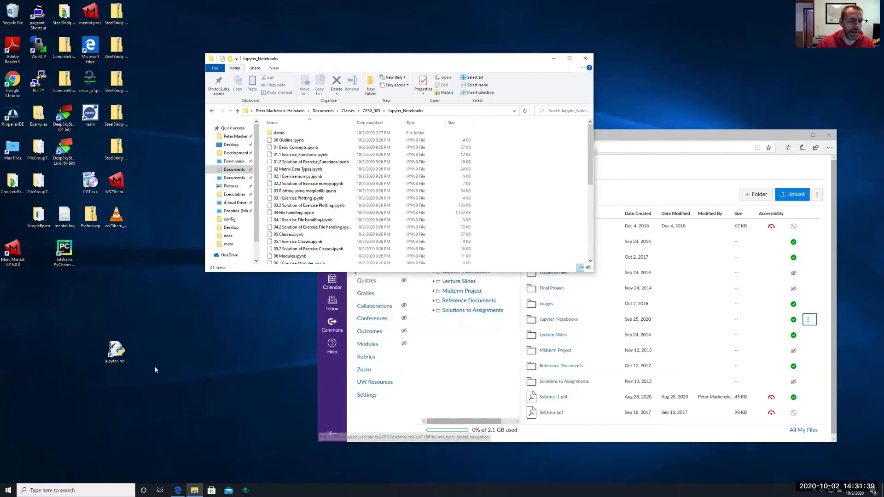
Open the properties of the jupyter-notebook desktop shortcut
{"action": "double_click", "coordinate": [118, 351]}
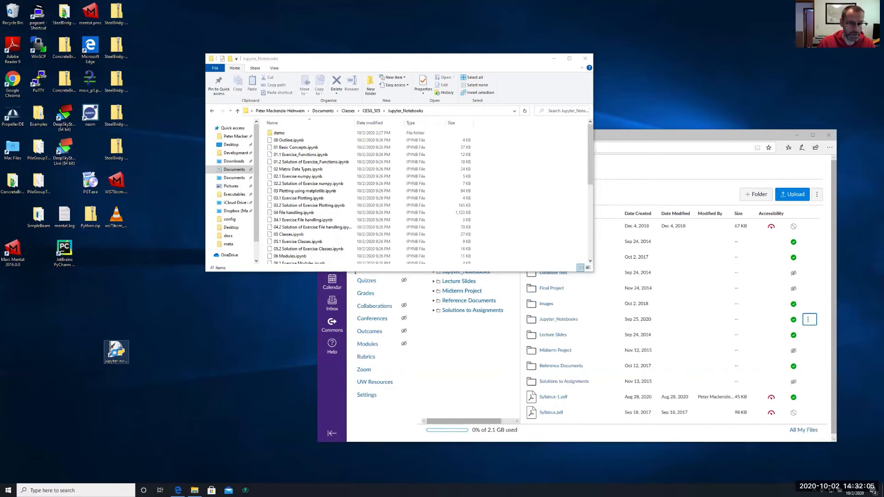
{"action": "right_click", "coordinate": [115, 356]}
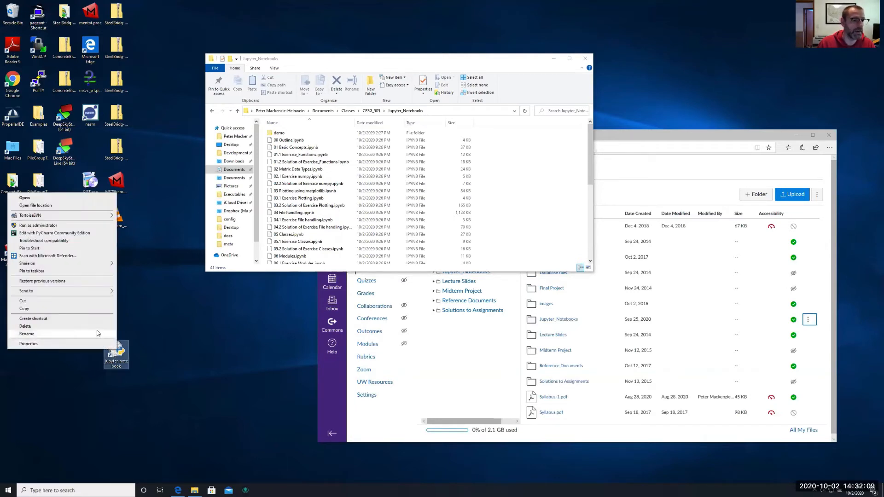
{"action": "left_click", "coordinate": [85, 344]}
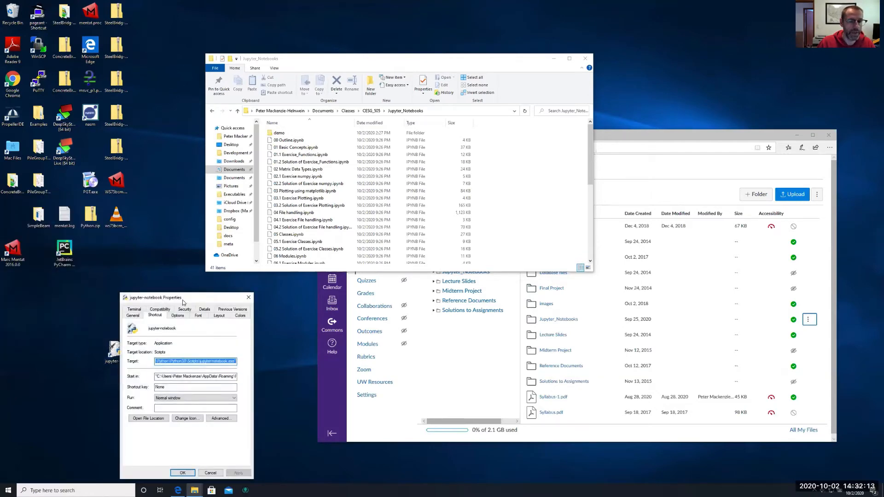
{"action": "left_click_drag", "start_coordinate": [189, 298], "coordinate": [149, 152]}
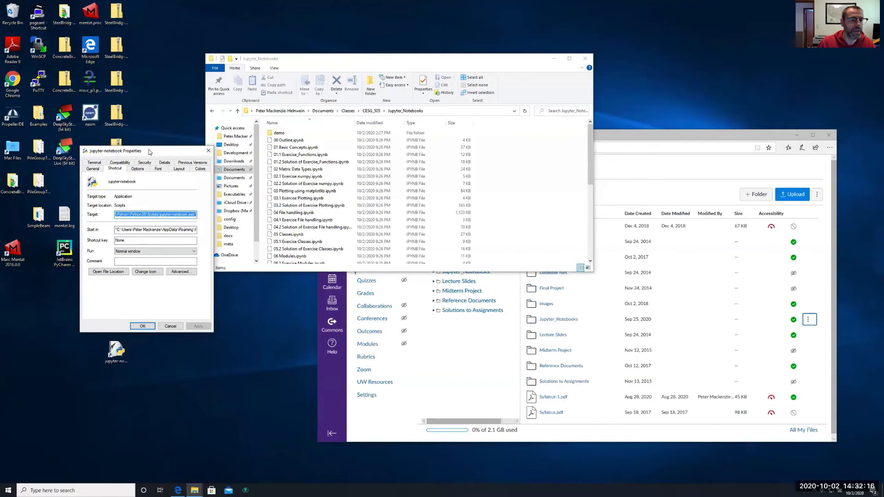
{"action": "left_click", "coordinate": [132, 215]}
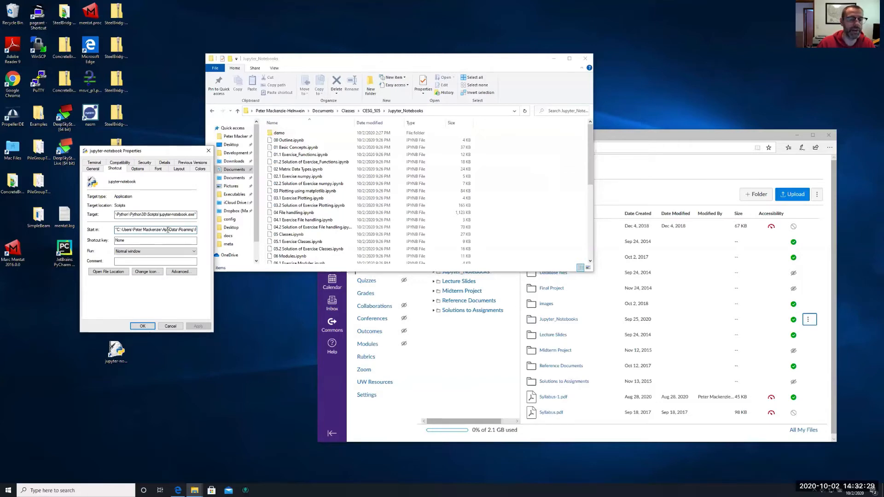
Clear the entire Start in path in the jupyter-notebook shortcut's properties
{"action": "double_click", "coordinate": [168, 229]}
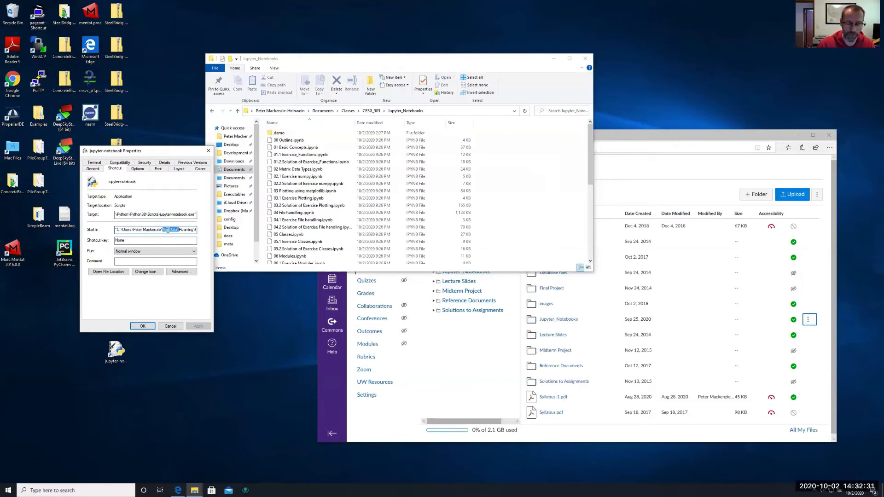
{"action": "key", "text": "BackSpace"}
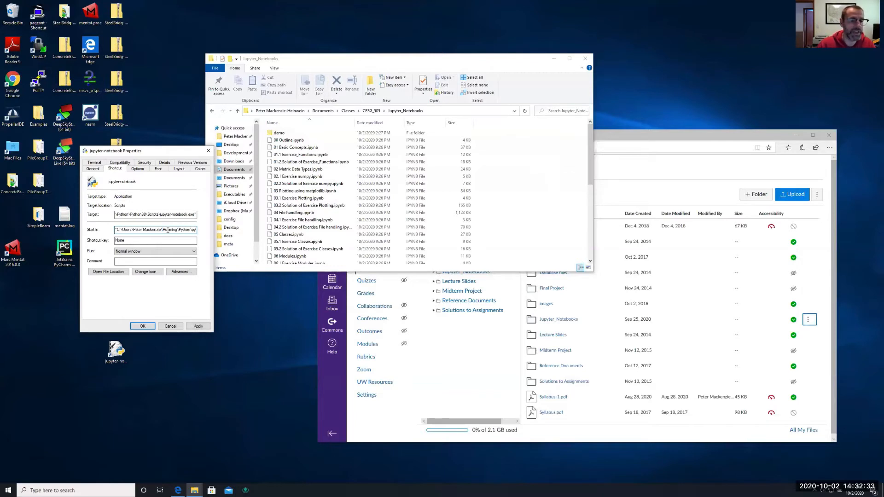
{"action": "left_click_drag", "start_coordinate": [195, 230], "coordinate": [73, 230]}
{"action": "key", "text": "End"}
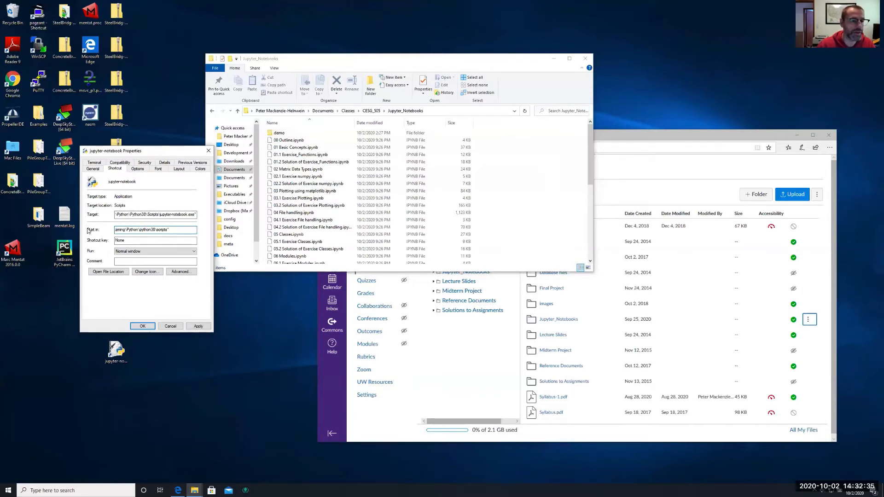
{"action": "left_click_drag", "start_coordinate": [176, 230], "coordinate": [110, 229]}
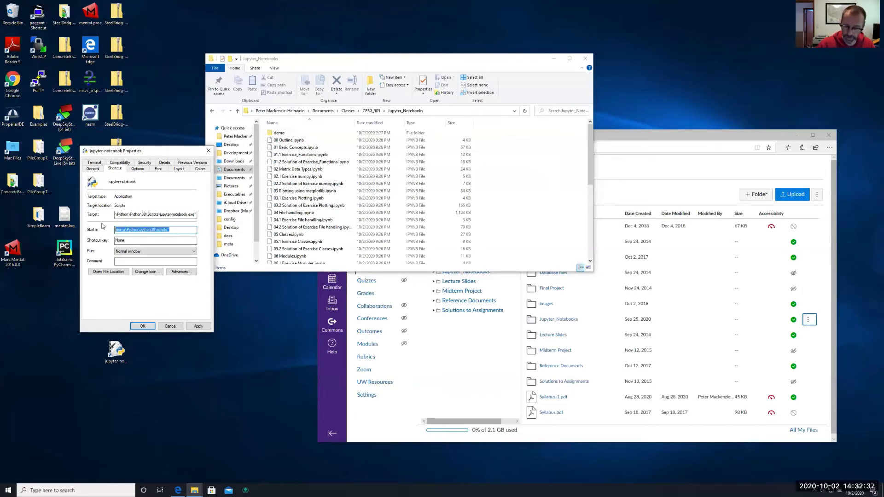
{"action": "key", "text": "BackSpace"}
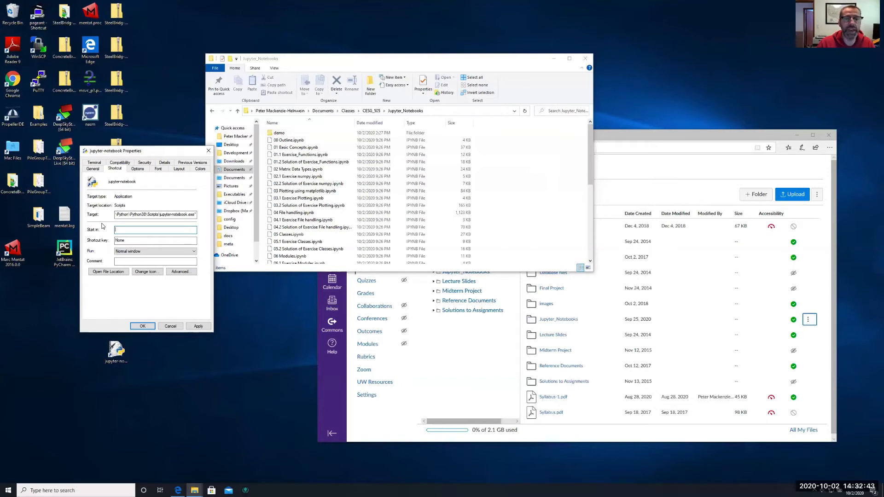
Set the shortcut's Start in location to the copied CESG_505\Jupyter_Notebooks folder path enclosed in double quotes, and save the properties
{"action": "type", "text": "\""}
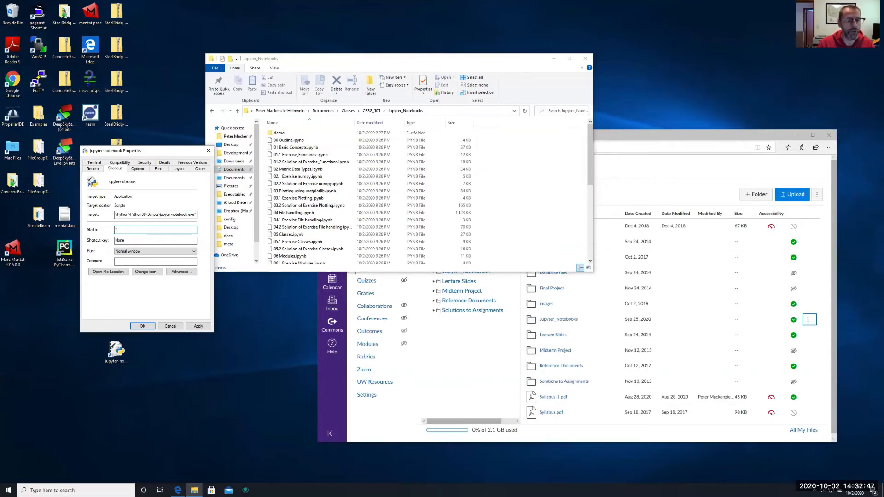
{"action": "key", "text": "ctrl+v"}
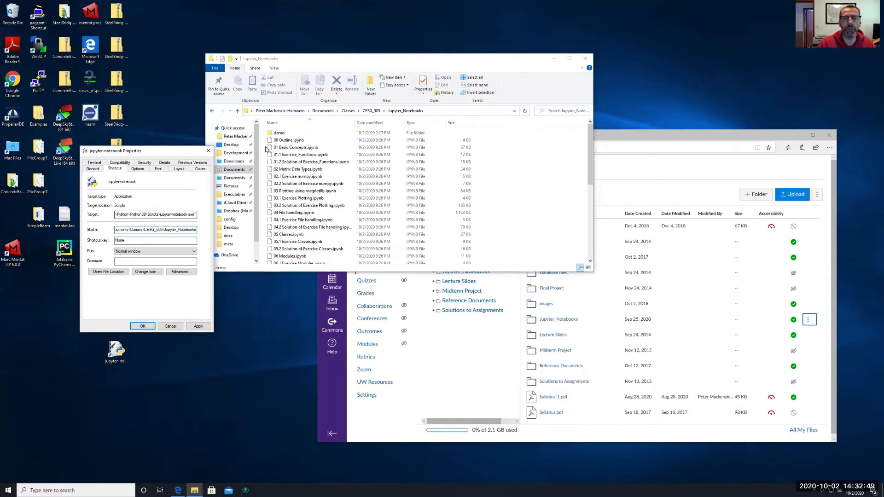
{"action": "left_click", "coordinate": [450, 110]}
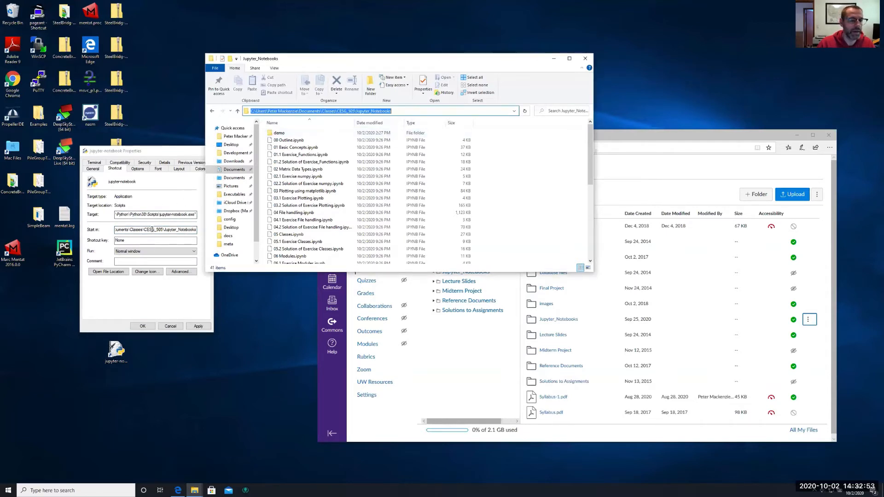
{"action": "left_click", "coordinate": [152, 230]}
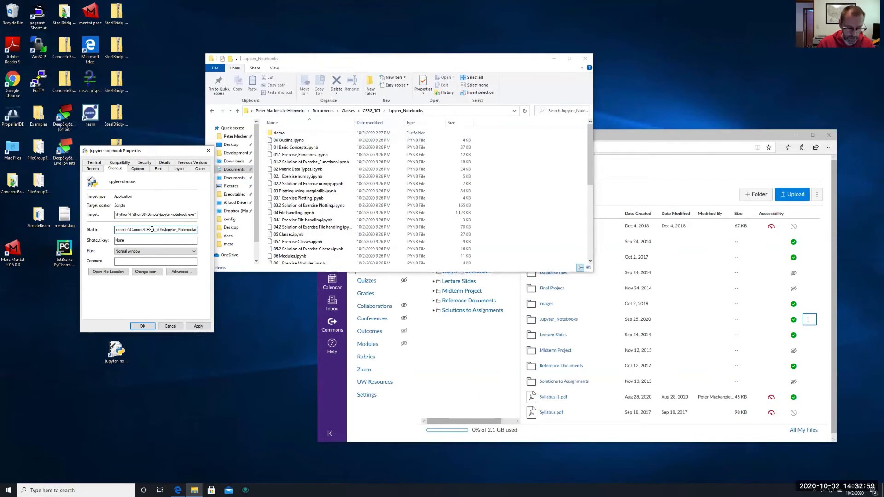
{"action": "type", "text": "\""}
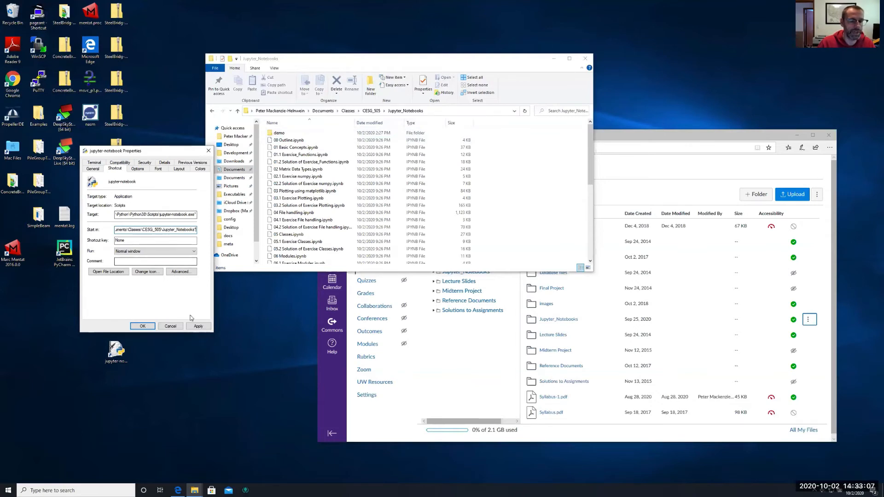
{"action": "left_click", "coordinate": [197, 326]}
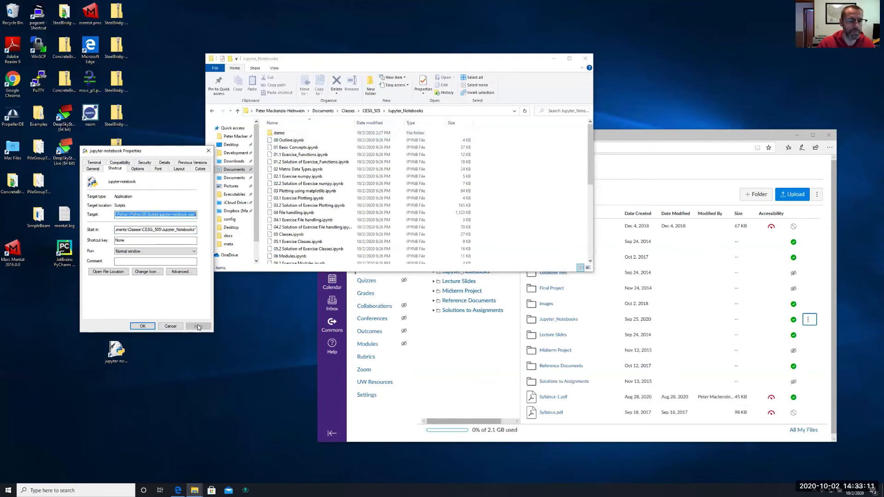
{"action": "left_click", "coordinate": [133, 328]}
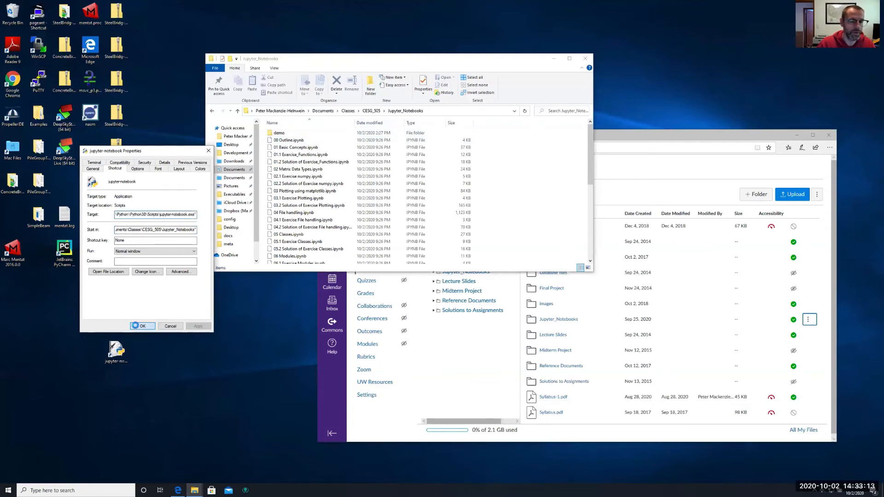
Launch Jupyter Notebook from the new desktop shortcut and look through the files listed on its home page
{"action": "double_click", "coordinate": [118, 352]}
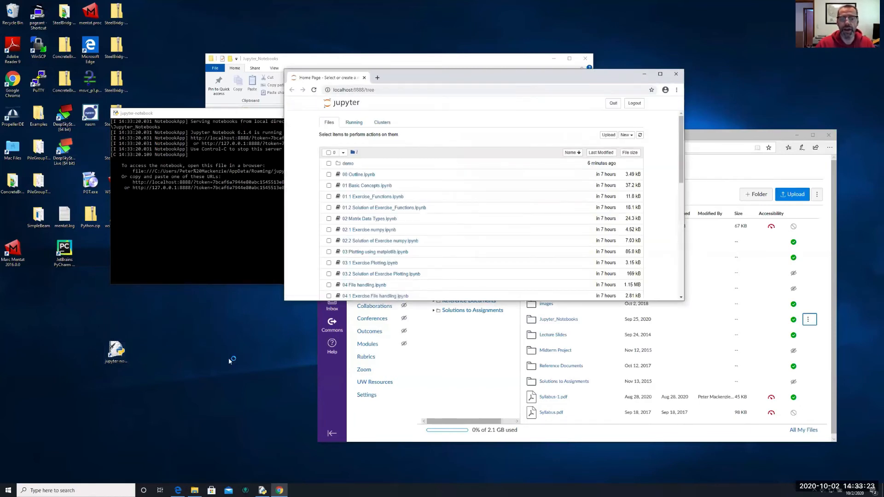
{"action": "scroll", "coordinate": [413, 263], "scroll_direction": "down", "scroll_amount": 1}
{"action": "scroll", "coordinate": [413, 263], "scroll_direction": "down", "scroll_amount": 10}
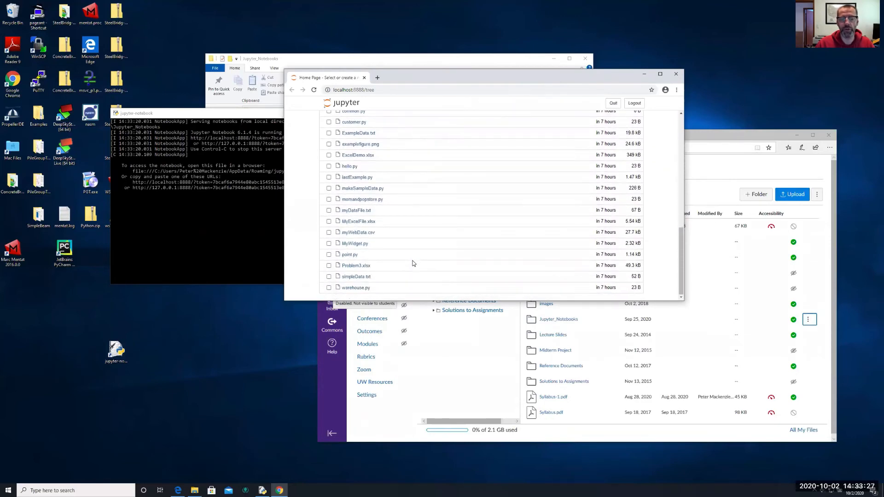
{"action": "scroll", "coordinate": [413, 263], "scroll_direction": "up", "scroll_amount": 4}
{"action": "scroll", "coordinate": [413, 263], "scroll_direction": "up", "scroll_amount": 3}
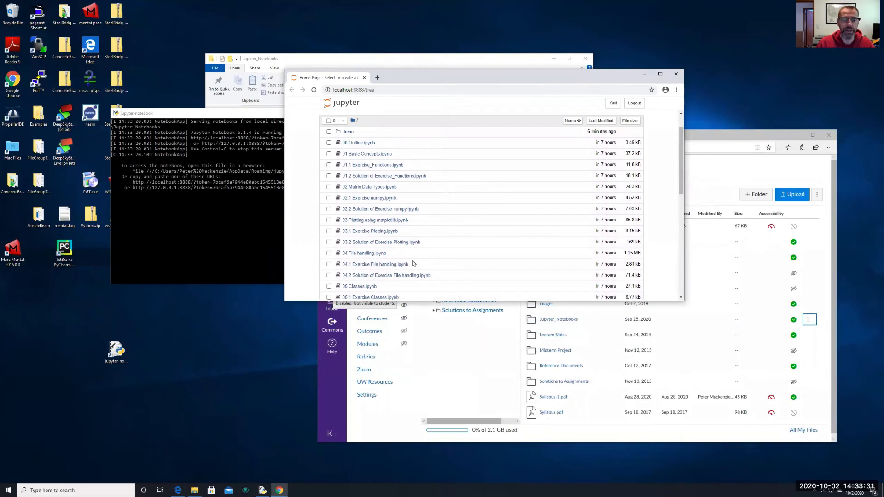
Open the 00 Outline.ipynb notebook and look over its table of contents
{"action": "left_click", "coordinate": [358, 143]}
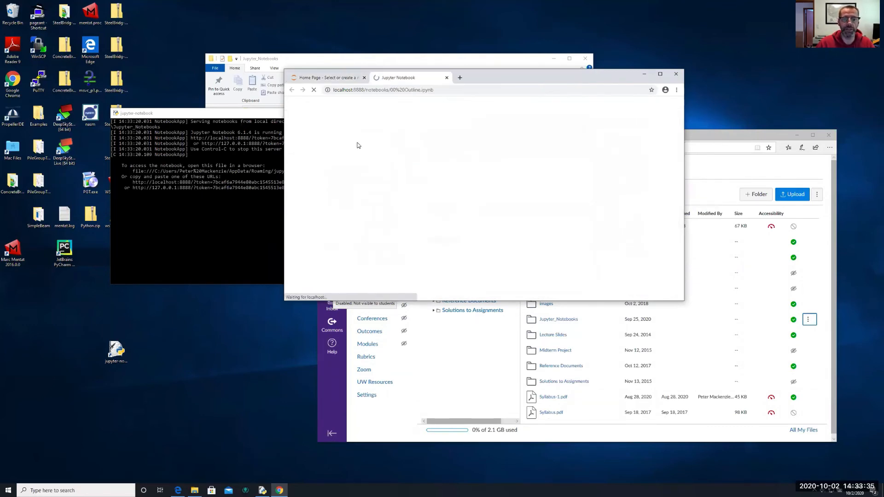
{"action": "scroll", "coordinate": [526, 244], "scroll_direction": "down", "scroll_amount": 3}
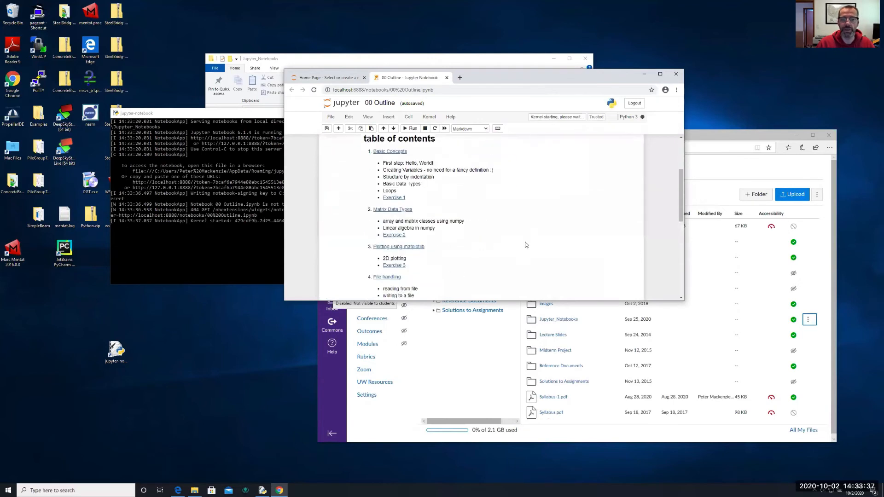
{"action": "scroll", "coordinate": [526, 245], "scroll_direction": "up", "scroll_amount": 3}
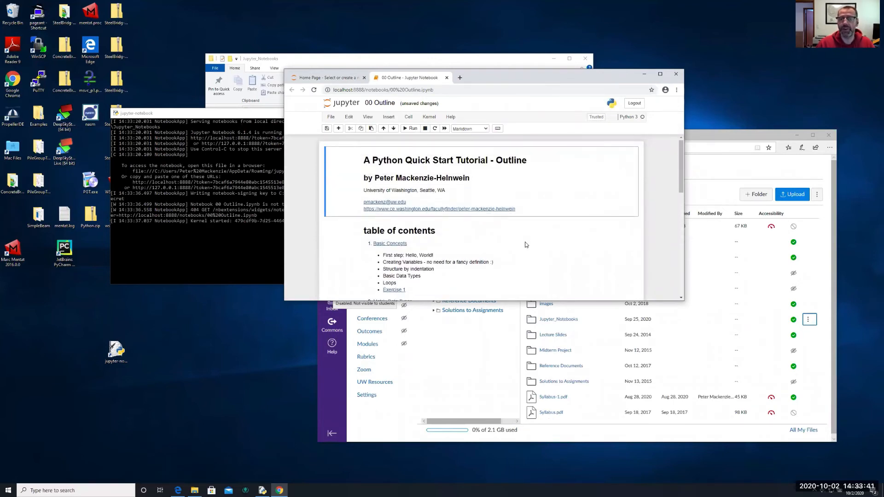
Return to the Jupyter home page and view the list of running notebooks
{"action": "left_click", "coordinate": [333, 77]}
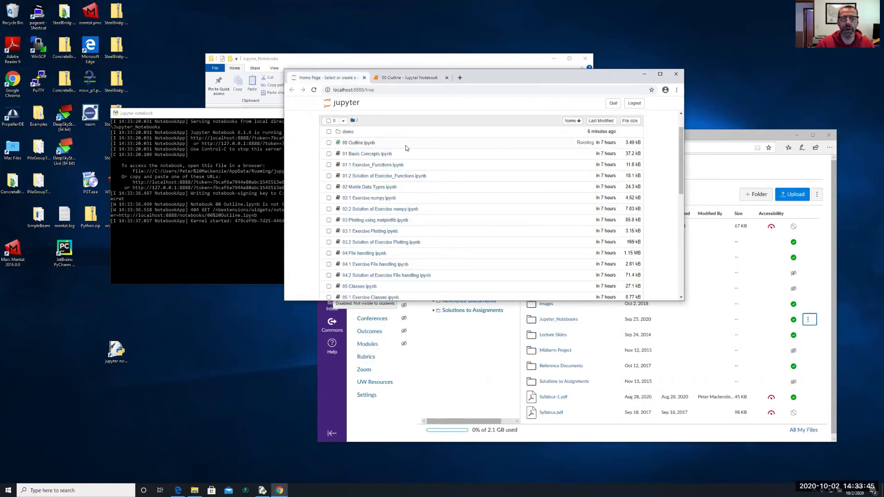
{"action": "scroll", "coordinate": [406, 147], "scroll_direction": "up", "scroll_amount": 2}
{"action": "left_click", "coordinate": [355, 123]}
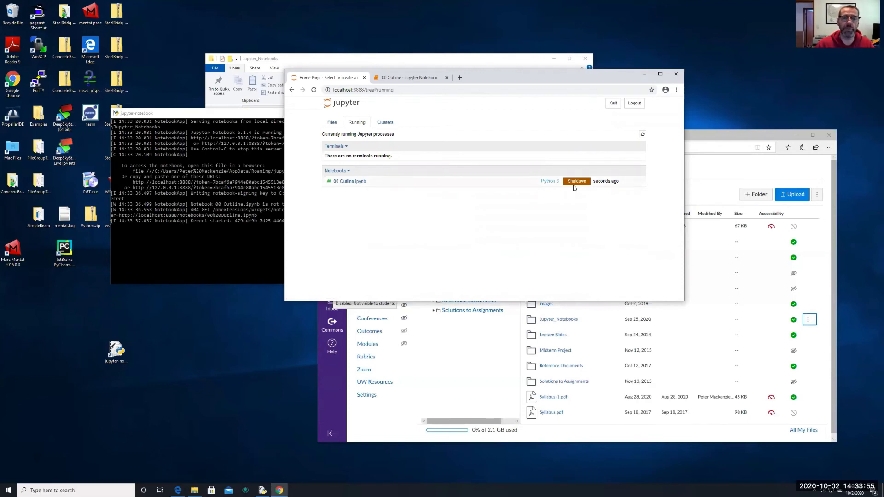
Save the 00 Outline notebook with a checkpoint and close its browser page
{"action": "left_click", "coordinate": [406, 79]}
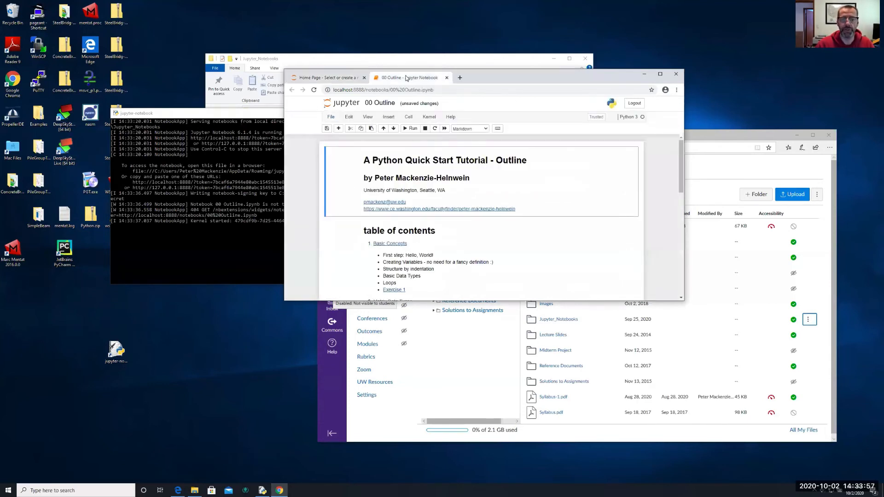
{"action": "scroll", "coordinate": [530, 213], "scroll_direction": "down", "scroll_amount": 1}
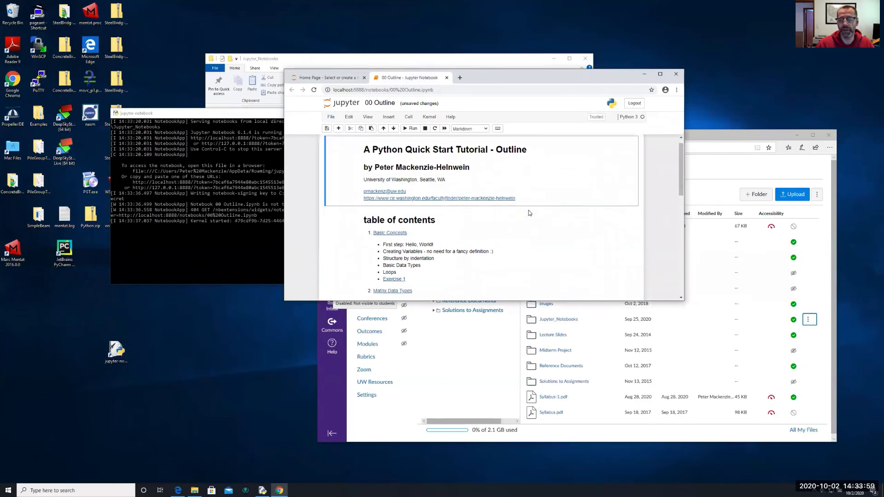
{"action": "scroll", "coordinate": [530, 212], "scroll_direction": "up", "scroll_amount": 1}
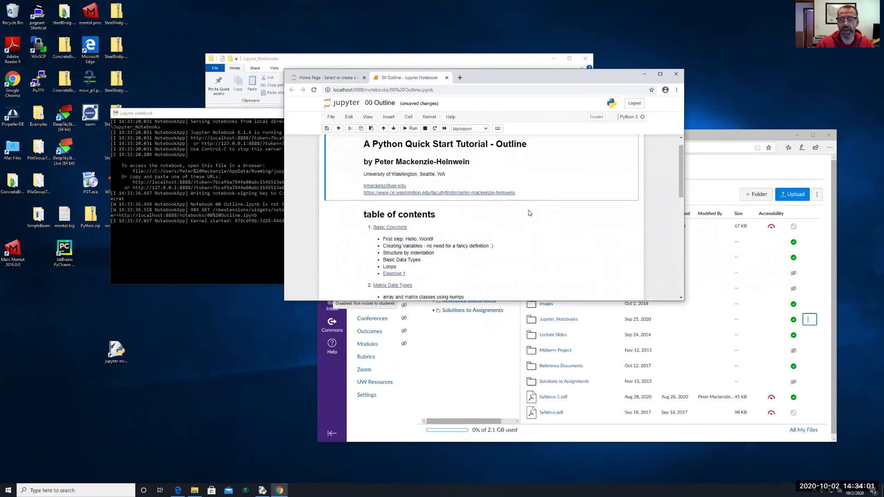
{"action": "left_click", "coordinate": [326, 129]}
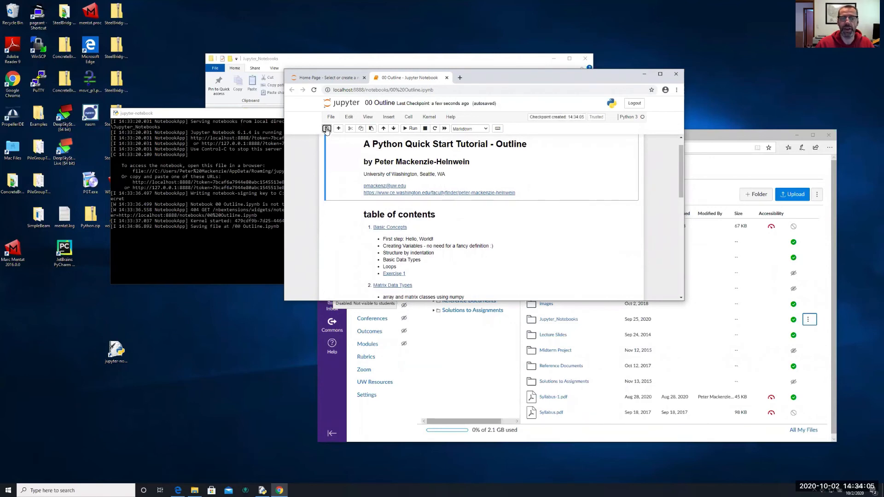
{"action": "left_click", "coordinate": [446, 79]}
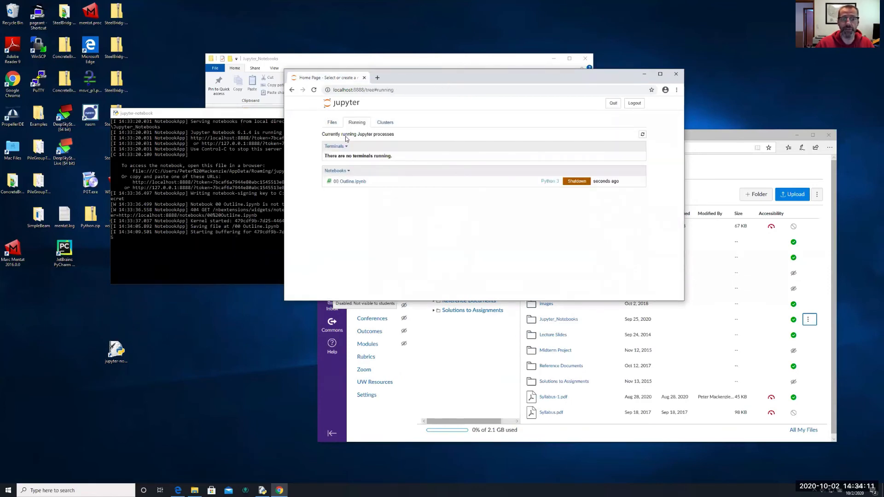
Shut down the still-running 00 Outline.ipynb notebook from the list of running Jupyter processes
{"action": "left_click", "coordinate": [331, 123]}
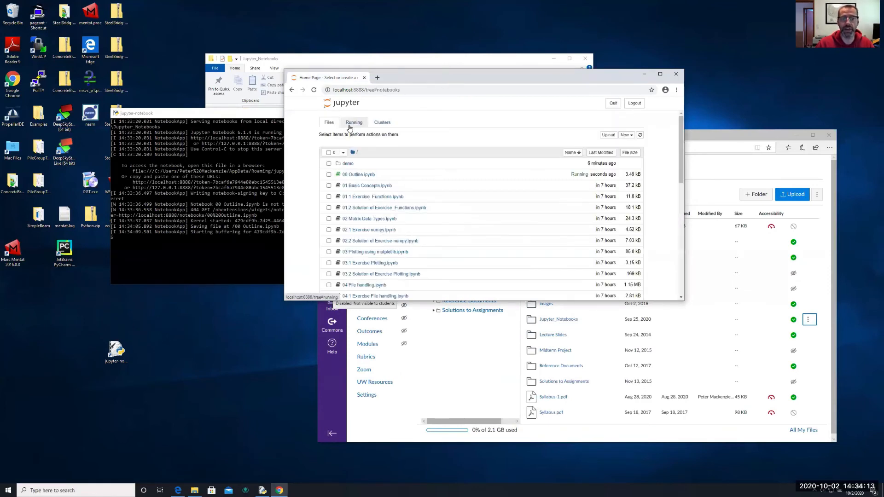
{"action": "left_click", "coordinate": [353, 123]}
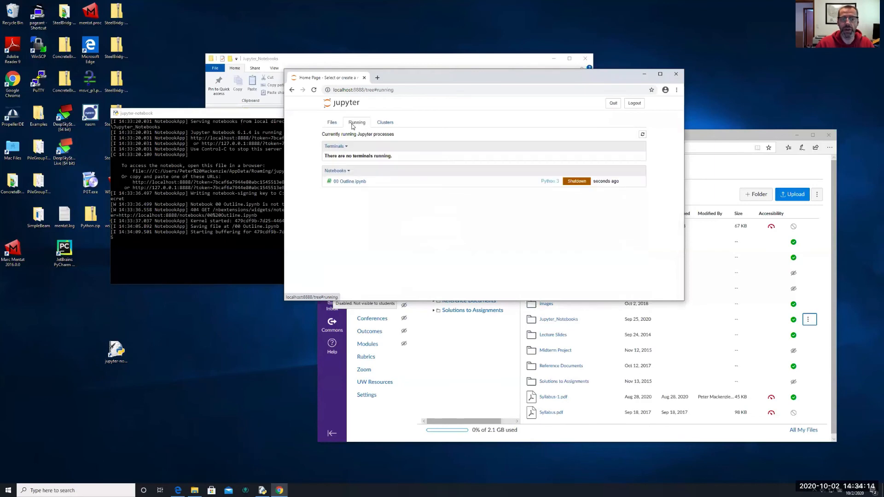
{"action": "left_click", "coordinate": [575, 181]}
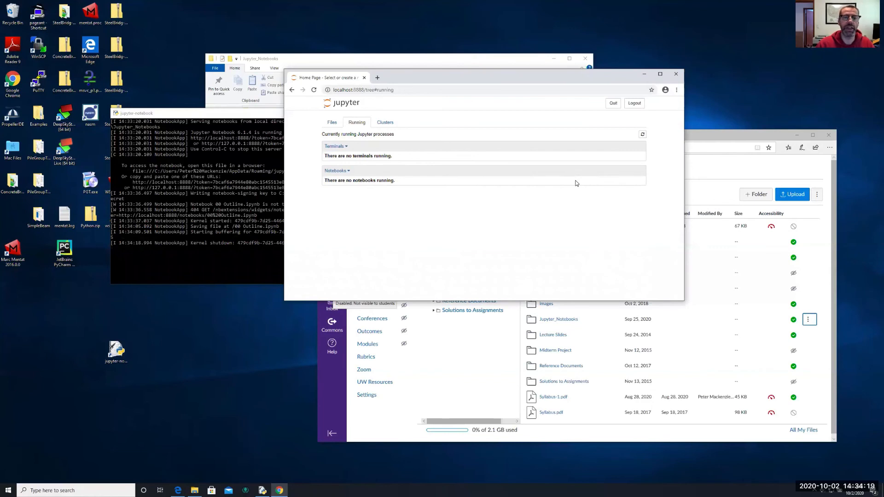
Go back to the Jupyter file list, log out of Jupyter and close its browser page
{"action": "left_click", "coordinate": [332, 123]}
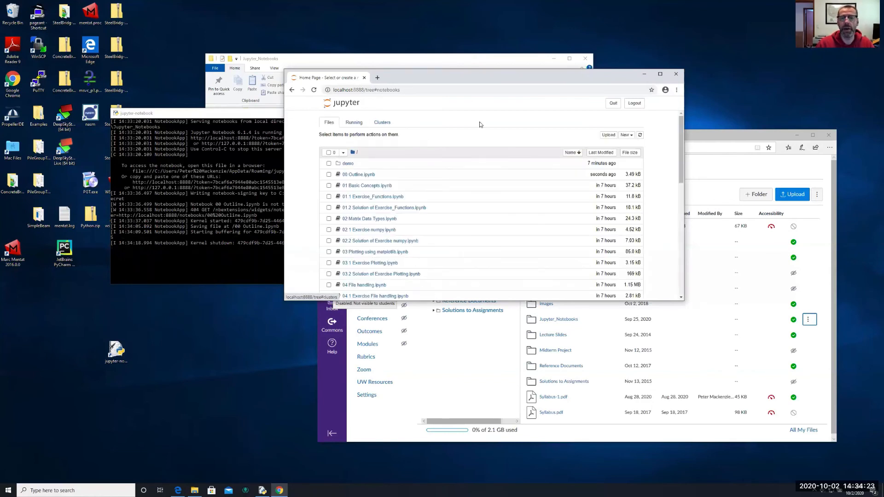
{"action": "left_click", "coordinate": [635, 103]}
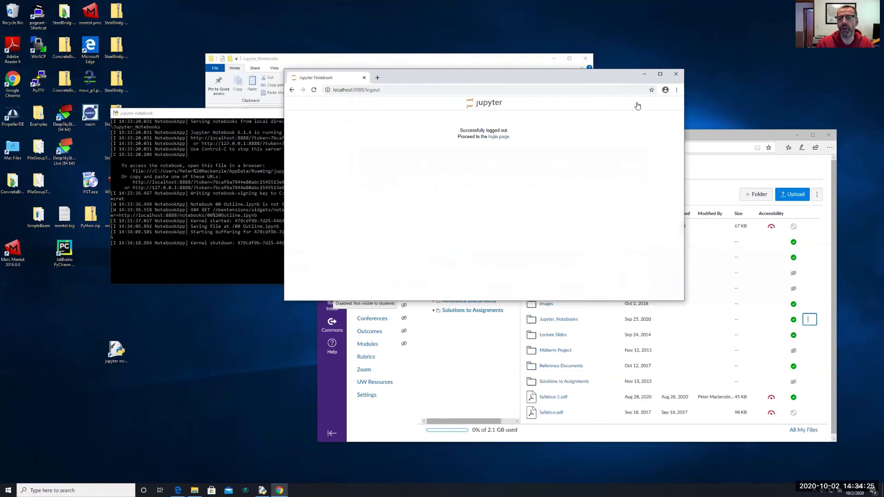
{"action": "left_click", "coordinate": [364, 77]}
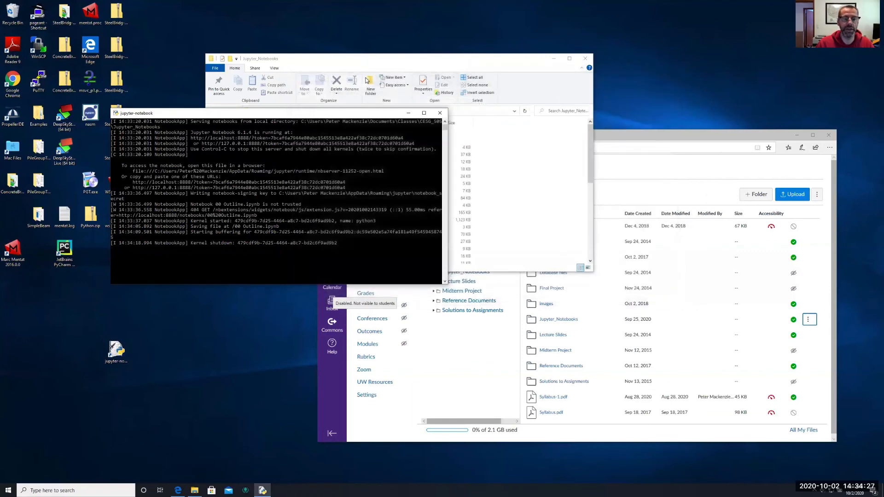
Stop the Jupyter Notebook server running in the jupyter-notebook console window
{"action": "left_click", "coordinate": [303, 237]}
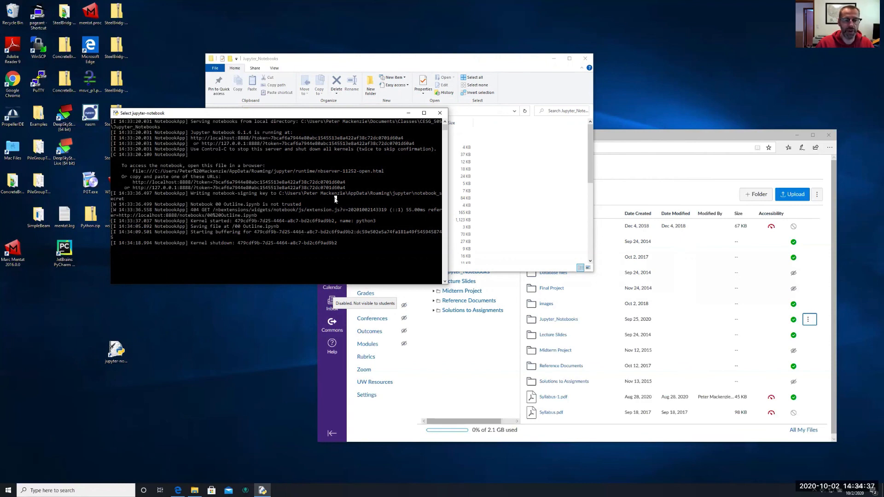
{"action": "key", "text": "Escape"}
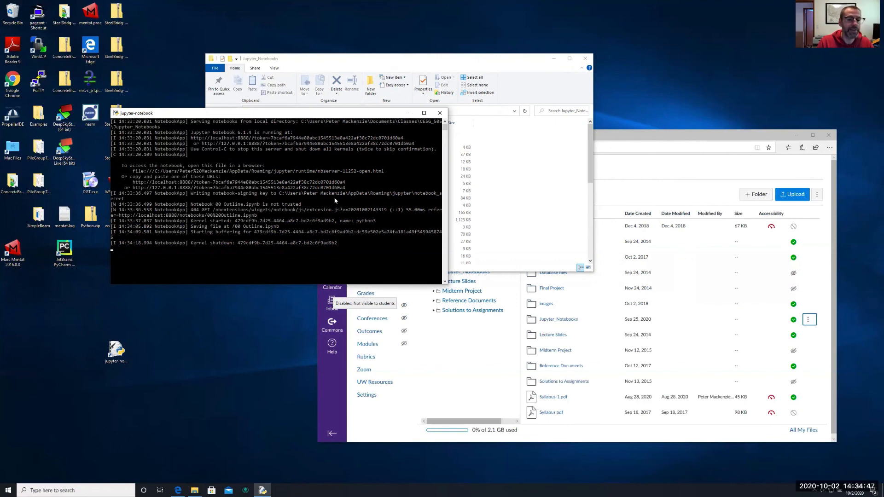
{"action": "left_click", "coordinate": [335, 199]}
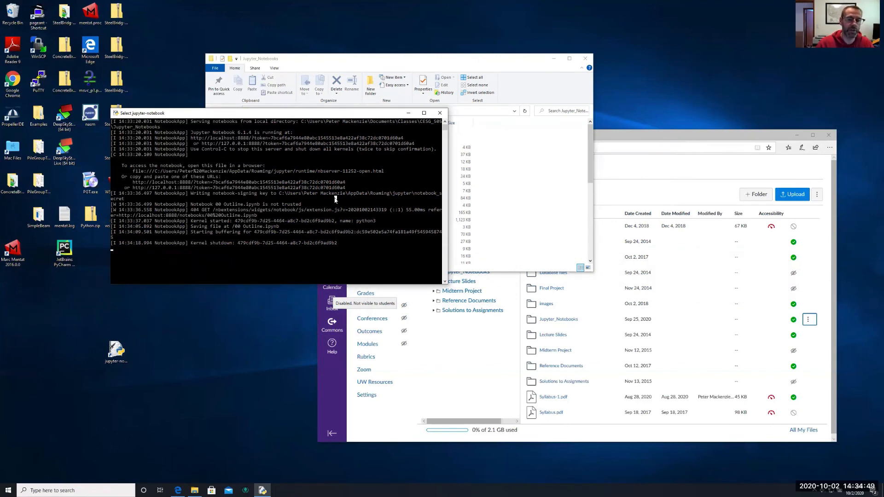
{"action": "key", "text": "ctrl+c"}
{"action": "key", "text": "ctrl+c"}
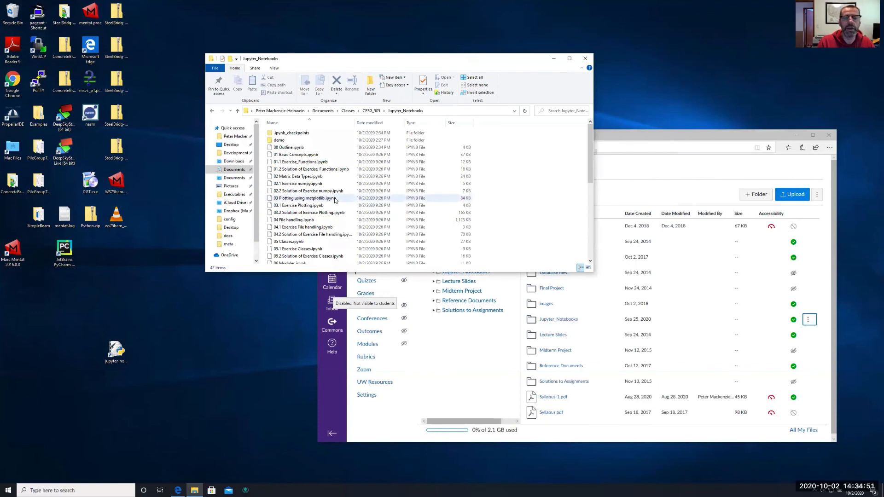